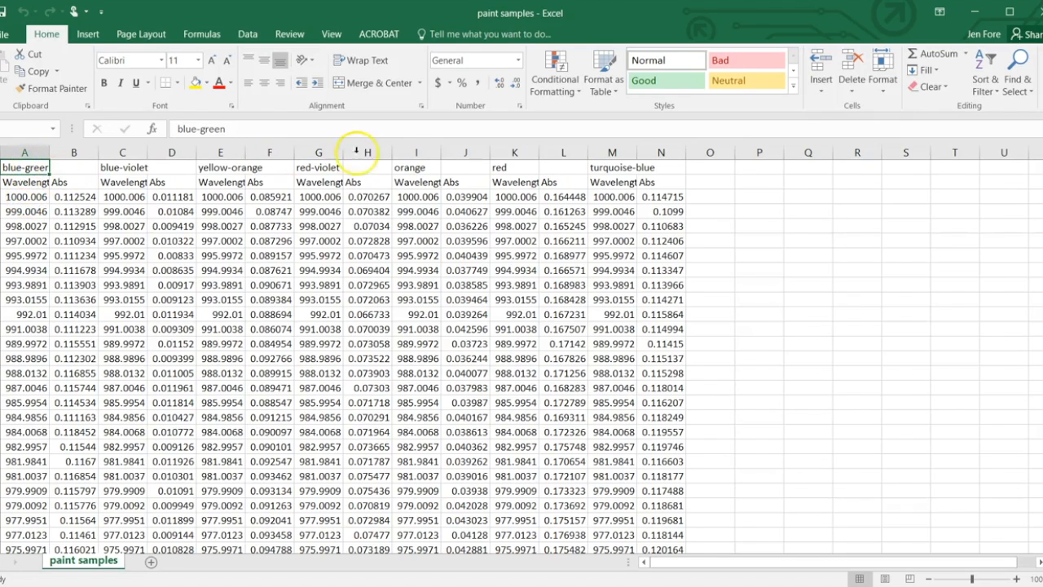
Insert a scatter chart with smooth lines from all blue-green wavelength and absorbance values in columns A and B, starting at row 3
{"action": "left_click", "coordinate": [14, 195]}
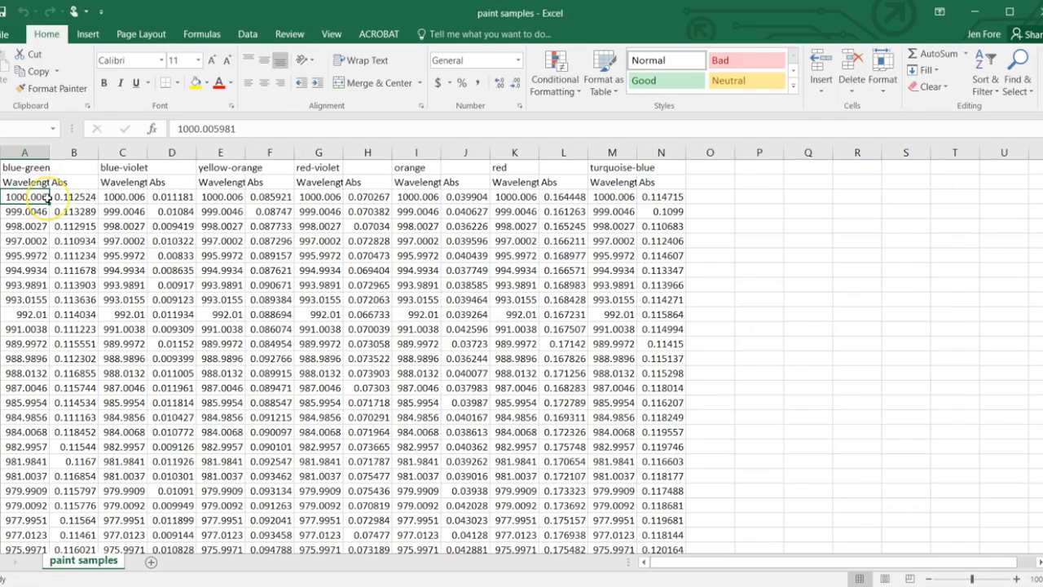
{"action": "left_click_drag", "start_coordinate": [49, 198], "coordinate": [61, 198]}
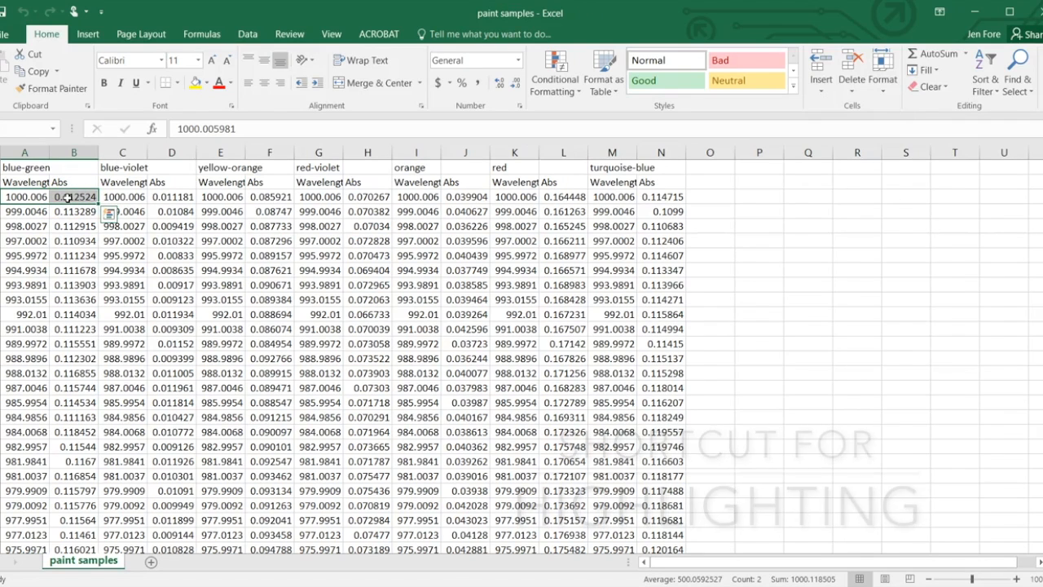
{"action": "key", "text": "ctrl+shift+Down"}
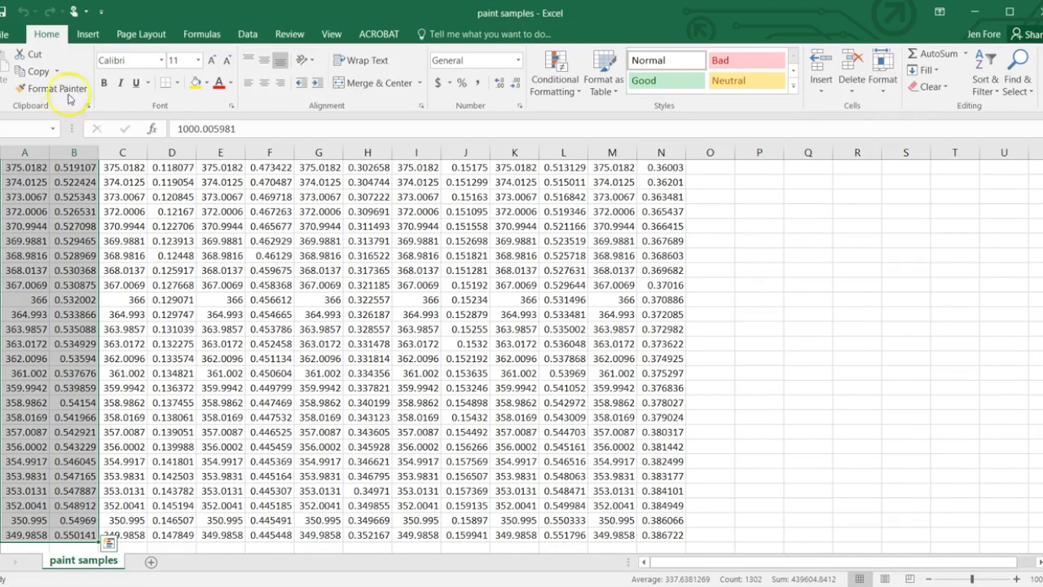
{"action": "left_click", "coordinate": [89, 36]}
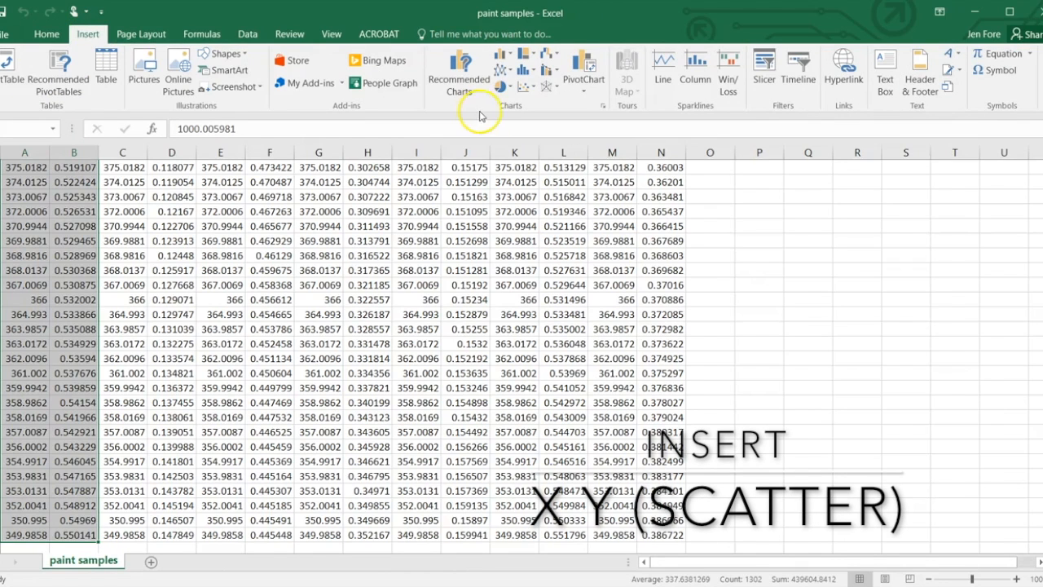
{"action": "left_click", "coordinate": [526, 87]}
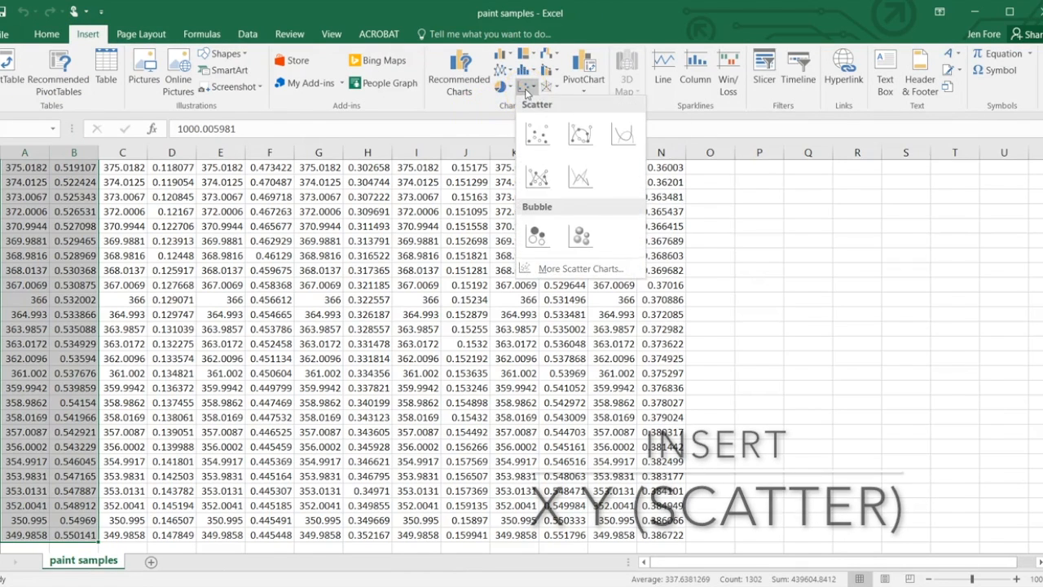
{"action": "left_click", "coordinate": [621, 137]}
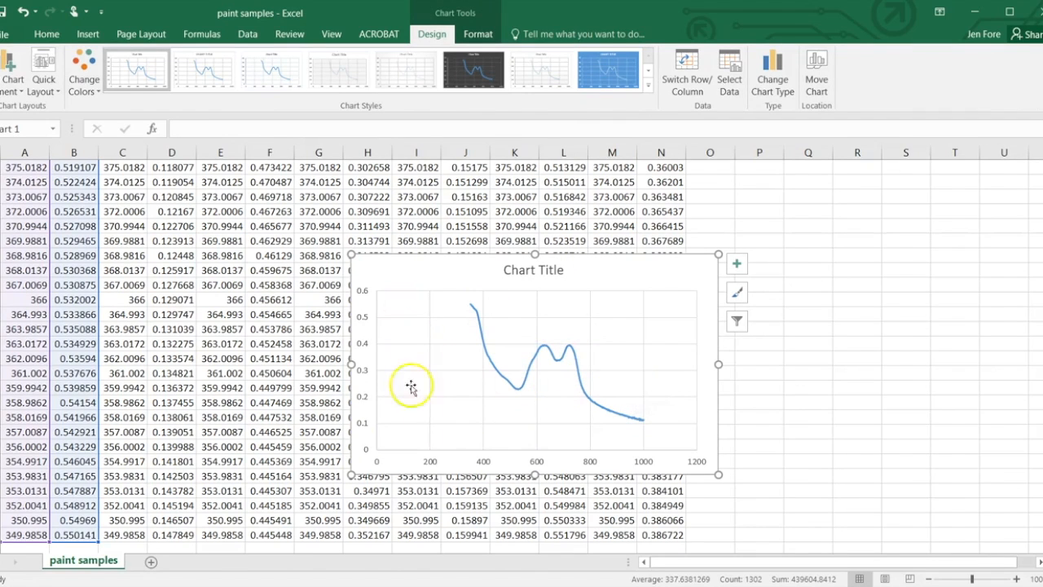
Set the chart's horizontal axis bounds to a minimum of 400 and a maximum of 1000
{"action": "double_click", "coordinate": [433, 461]}
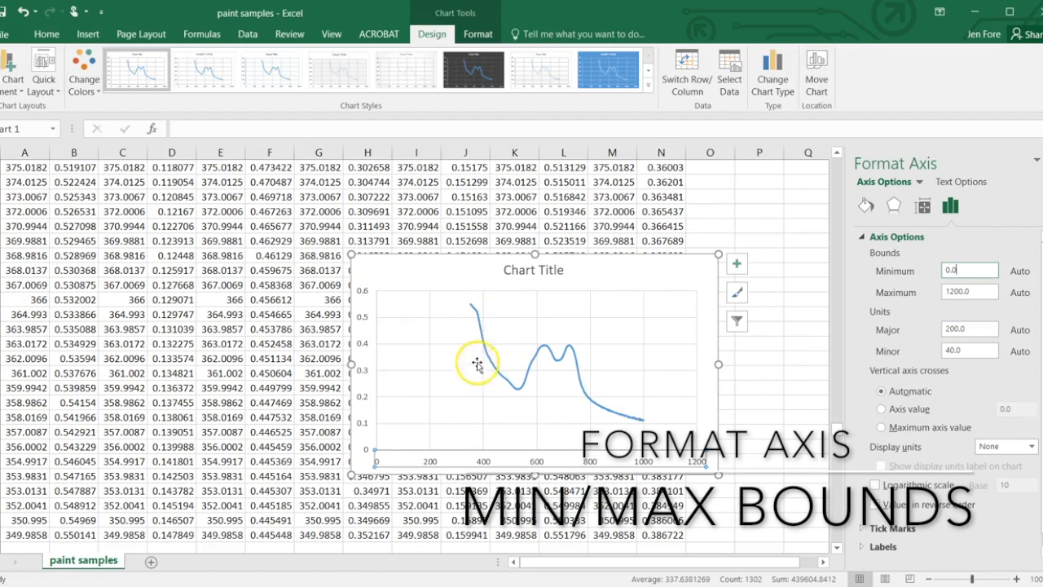
{"action": "double_click", "coordinate": [962, 270]}
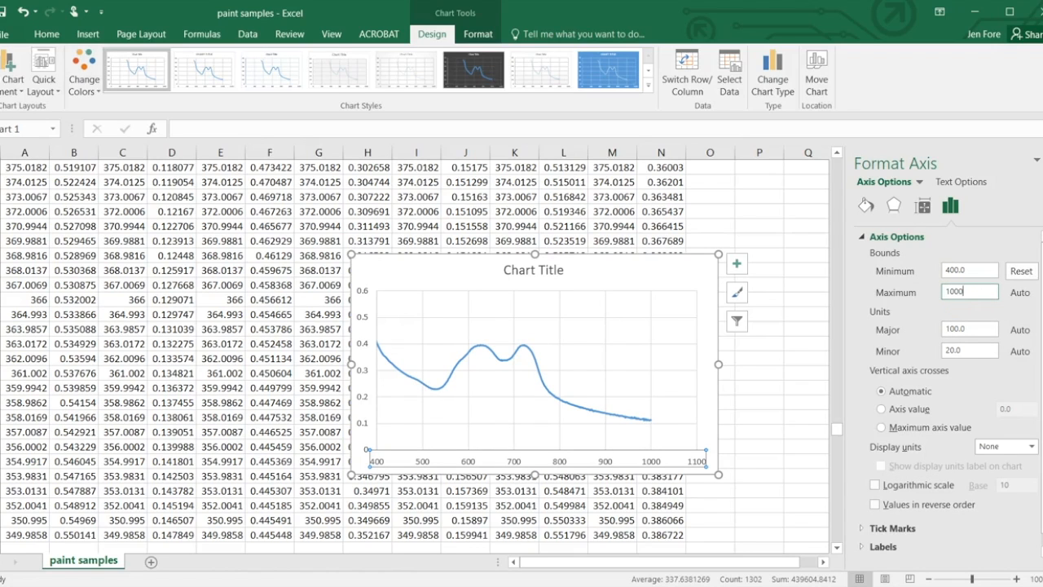
{"action": "key", "text": "Return"}
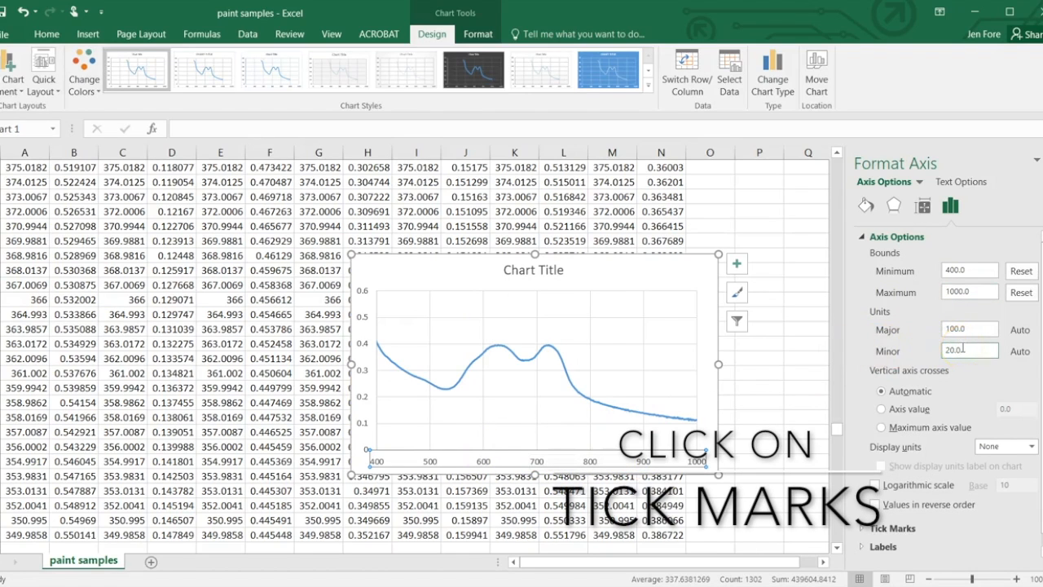
Set the horizontal axis's minor tick marks to Inside
{"action": "scroll", "coordinate": [921, 394], "scroll_direction": "down", "scroll_amount": 1}
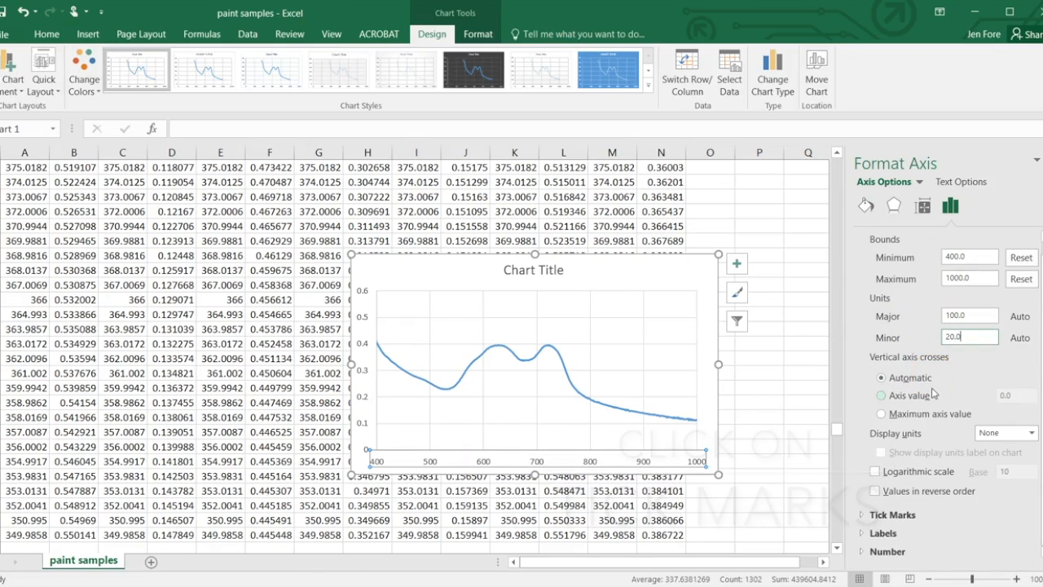
{"action": "left_click", "coordinate": [863, 516]}
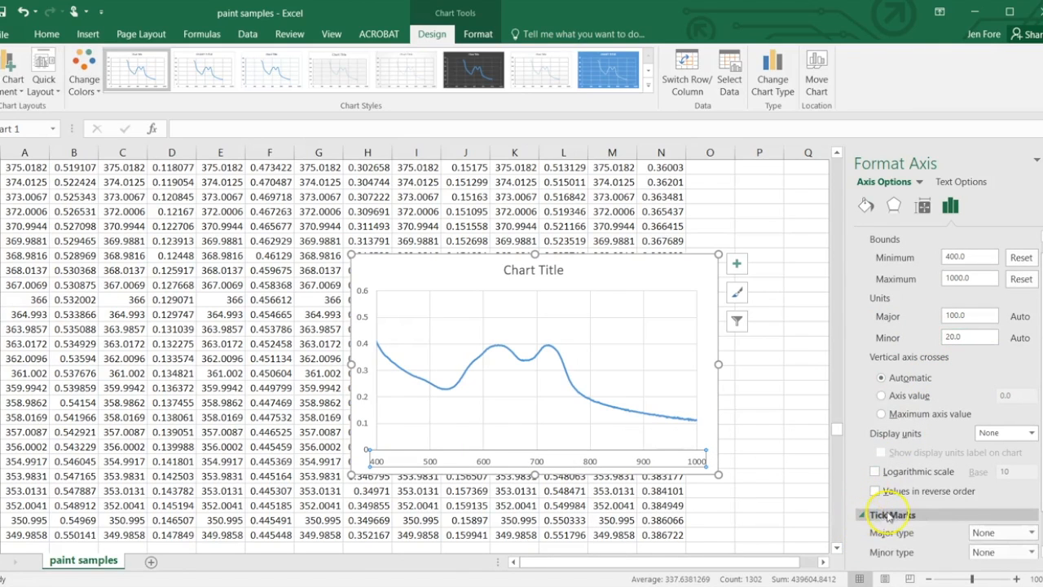
{"action": "scroll", "coordinate": [900, 520], "scroll_direction": "down", "scroll_amount": 1}
{"action": "left_click", "coordinate": [999, 528]}
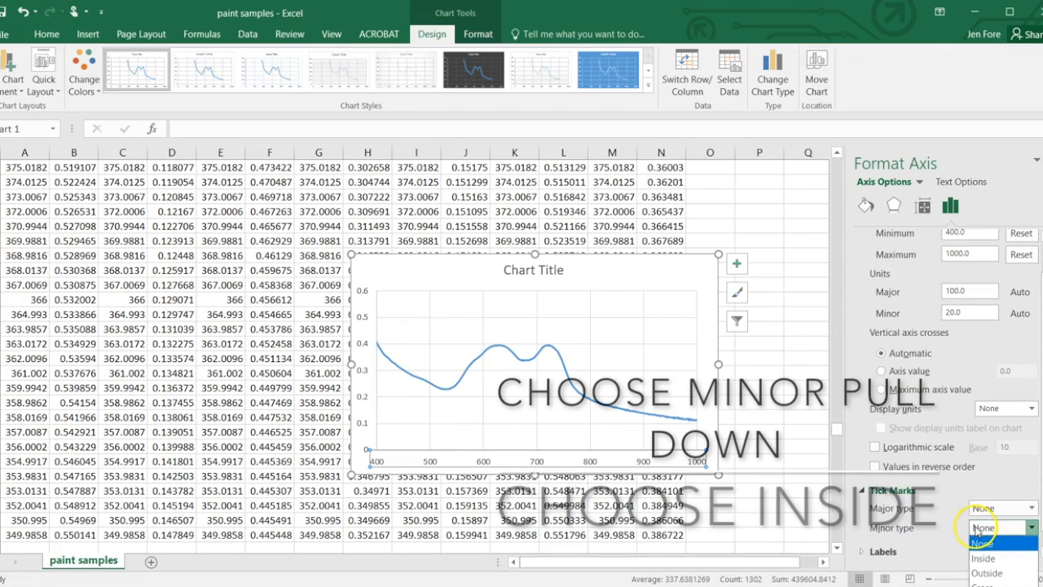
{"action": "left_click", "coordinate": [982, 559]}
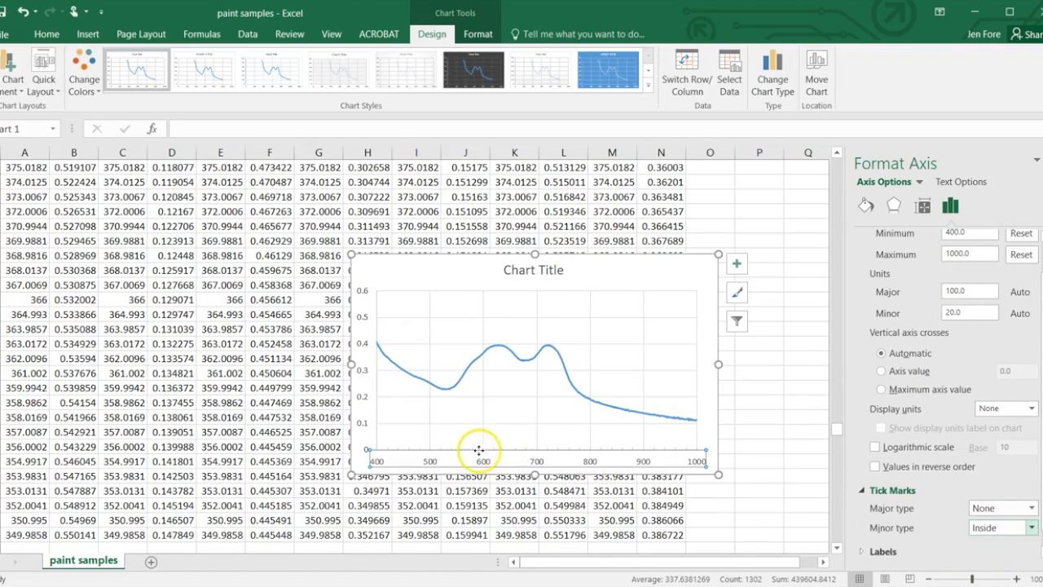
Set the chart's vertical axis bounds to a minimum of 0.1 and a maximum of 0.45
{"action": "left_click", "coordinate": [363, 402]}
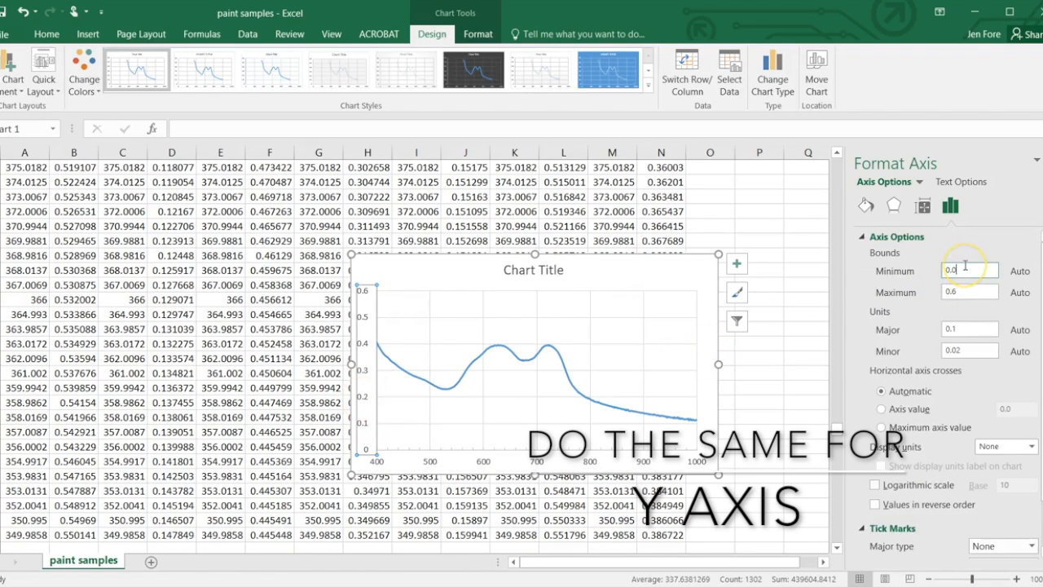
{"action": "type", "text": "0"}
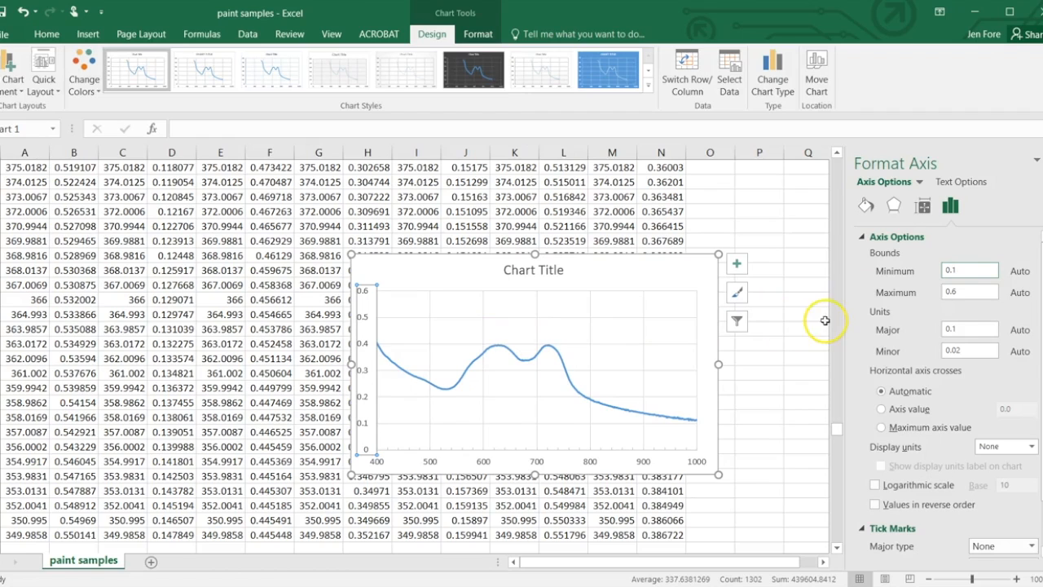
{"action": "left_click", "coordinate": [984, 291]}
{"action": "key", "text": "BackSpace"}
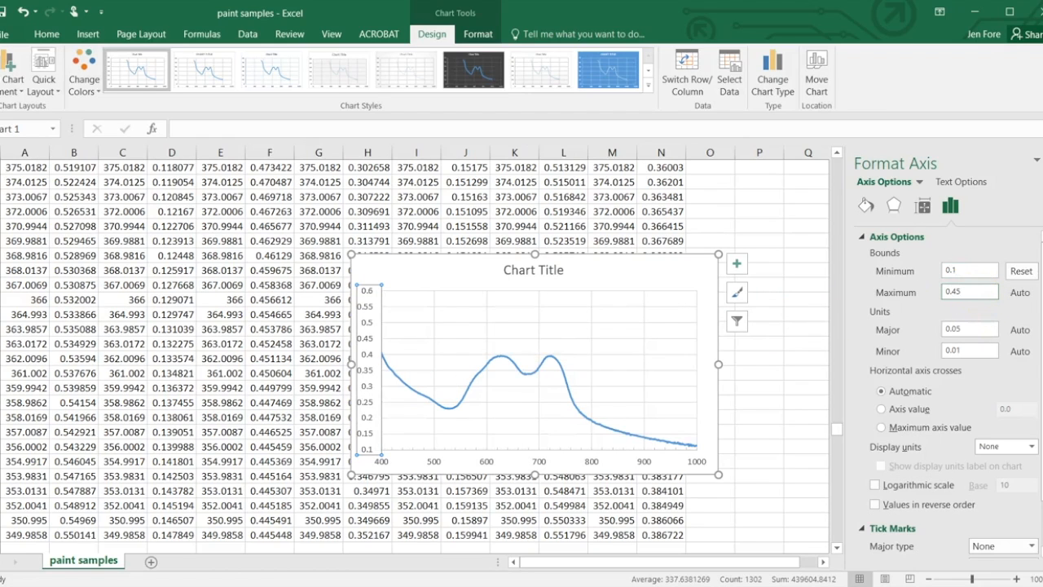
{"action": "type", "text": "45"}
{"action": "left_click", "coordinate": [992, 274]}
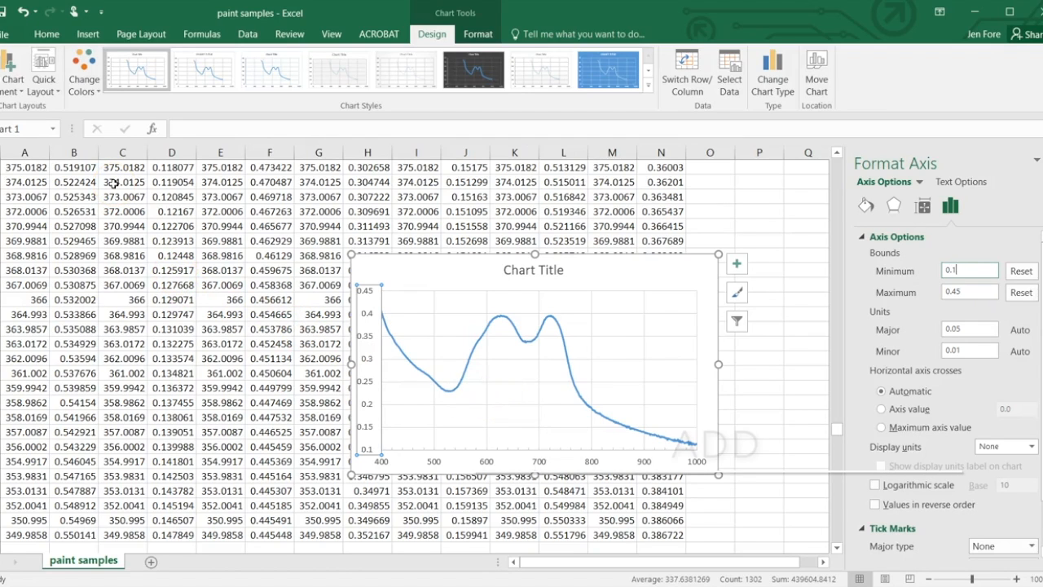
Add a primary horizontal axis title to the chart reading "Wavelength (nm)"
{"action": "left_click", "coordinate": [4, 86]}
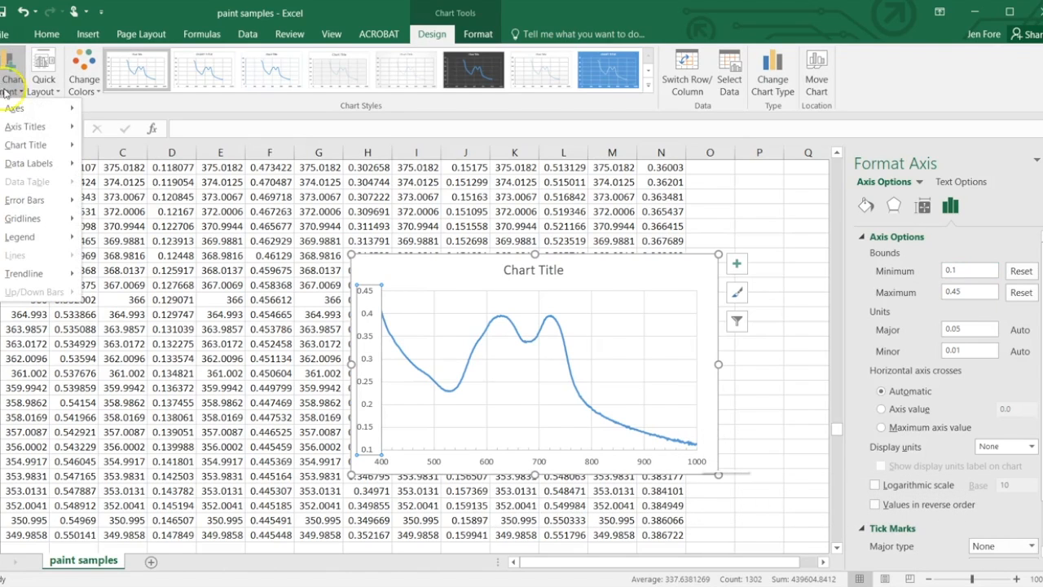
{"action": "mouse_move", "coordinate": [10, 128]}
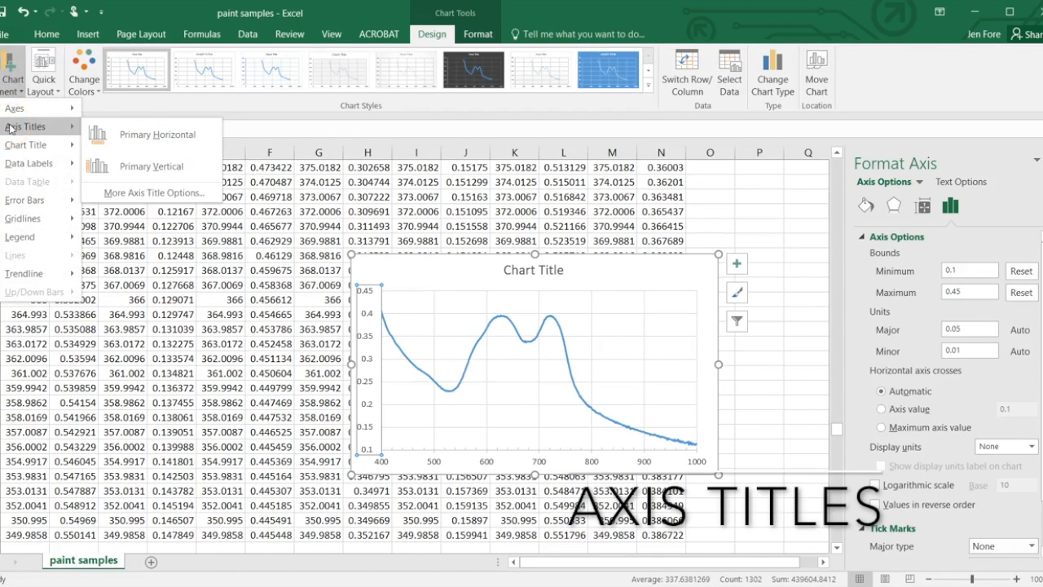
{"action": "left_click", "coordinate": [97, 134]}
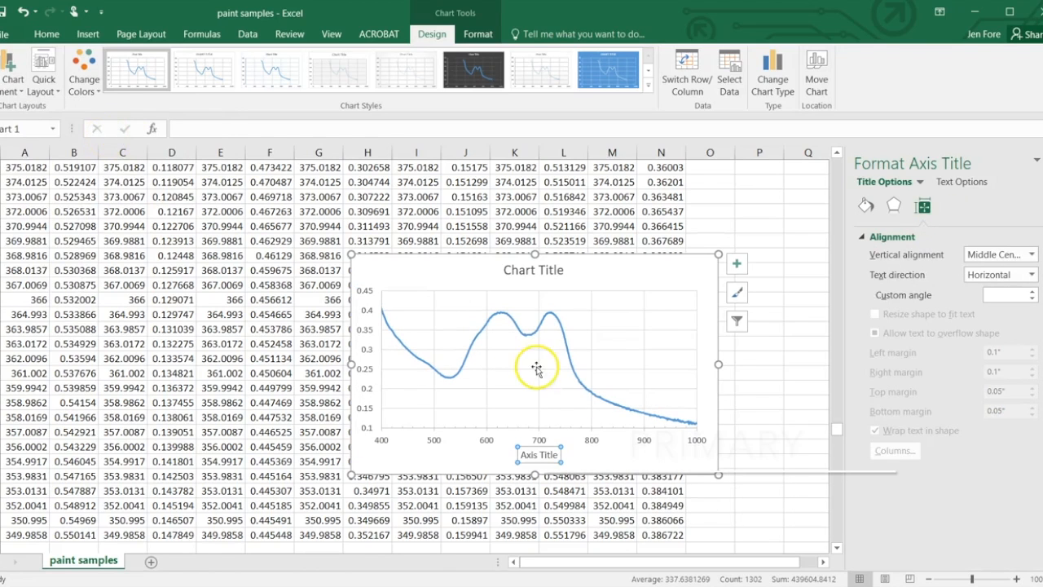
{"action": "double_click", "coordinate": [530, 454]}
{"action": "left_click_drag", "start_coordinate": [545, 455], "coordinate": [546, 457]}
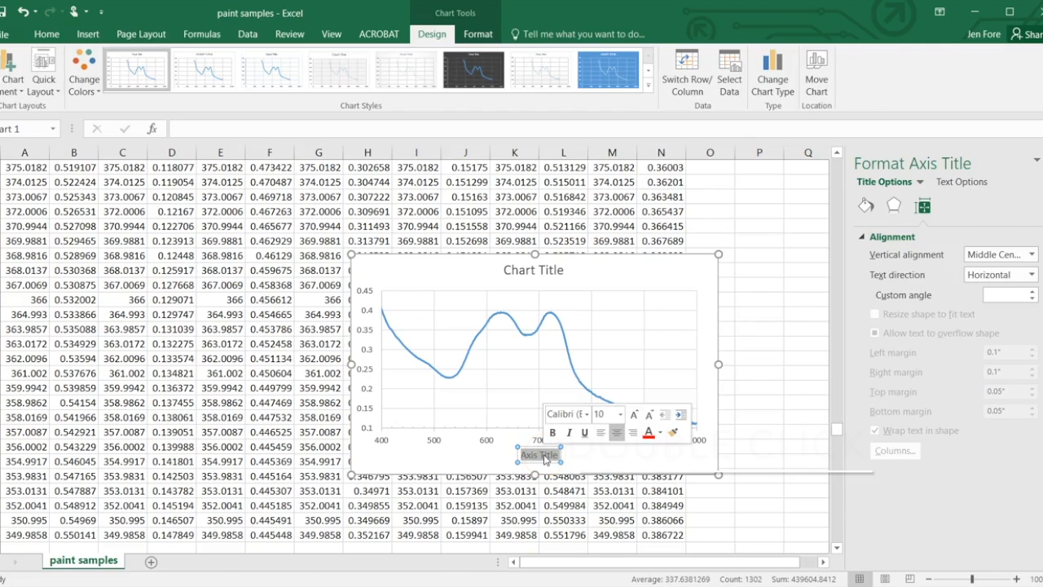
{"action": "type", "text": "Wavelength (nm"}
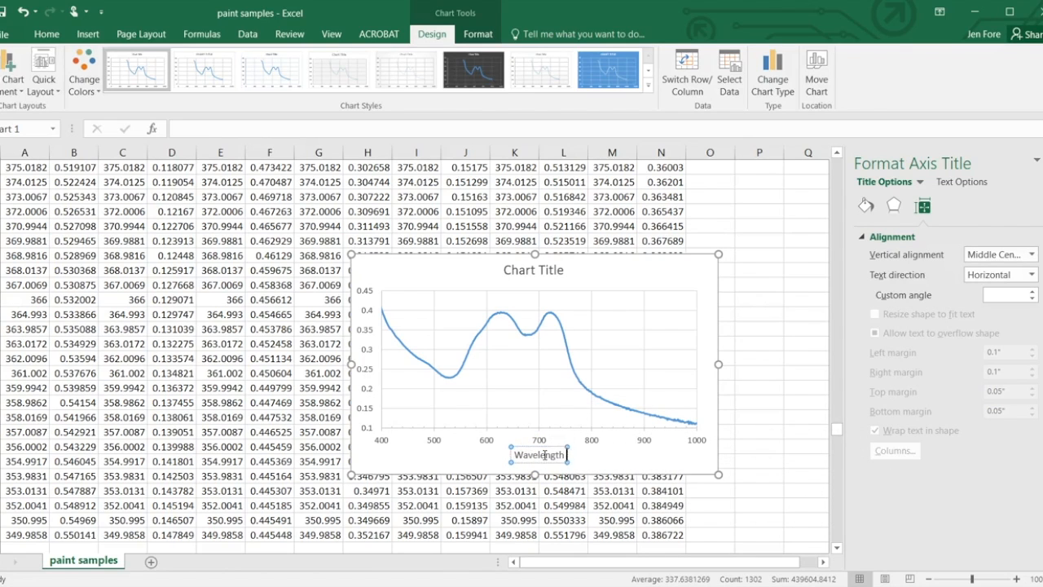
Add a primary vertical axis title to the chart reading "Absorbance (AU)"
{"action": "left_click", "coordinate": [364, 374]}
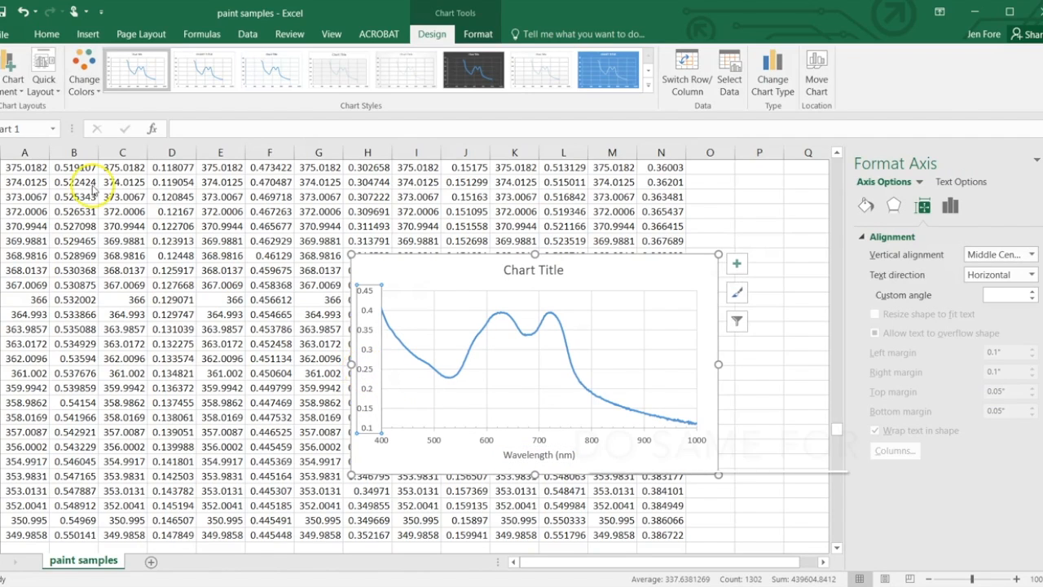
{"action": "left_click", "coordinate": [12, 70]}
{"action": "mouse_move", "coordinate": [29, 128]}
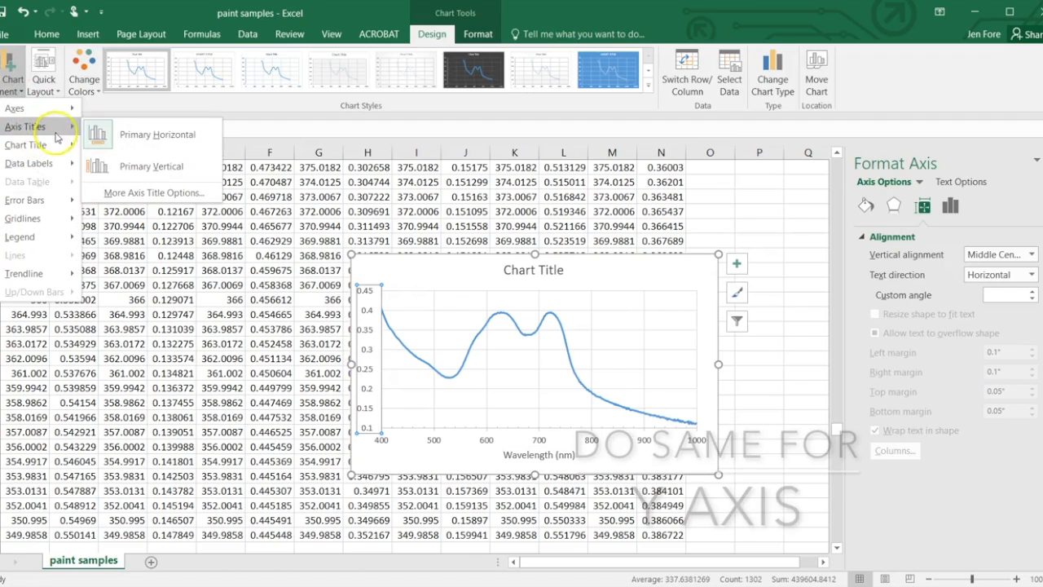
{"action": "left_click", "coordinate": [118, 163]}
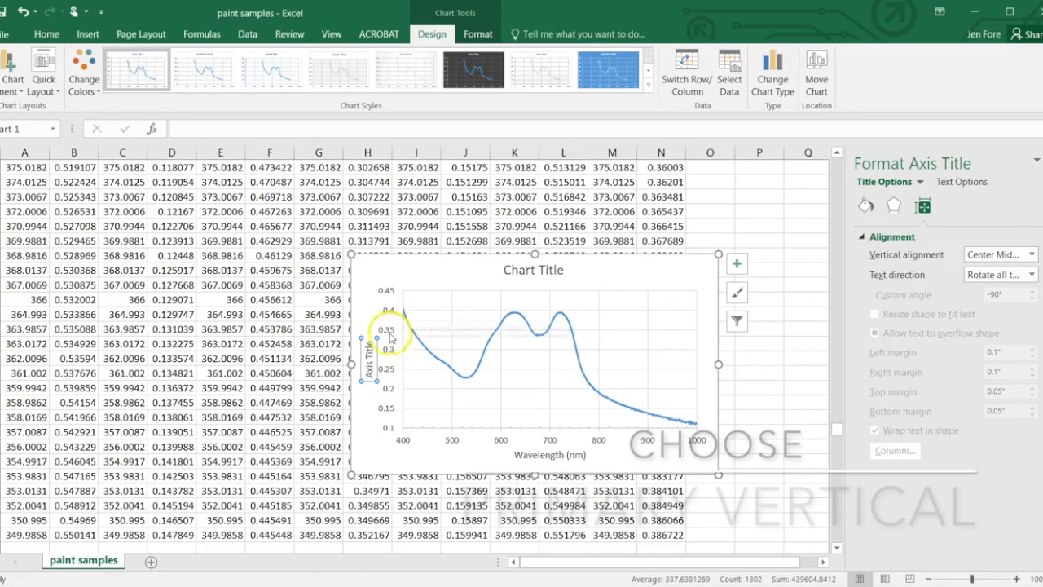
{"action": "double_click", "coordinate": [372, 376]}
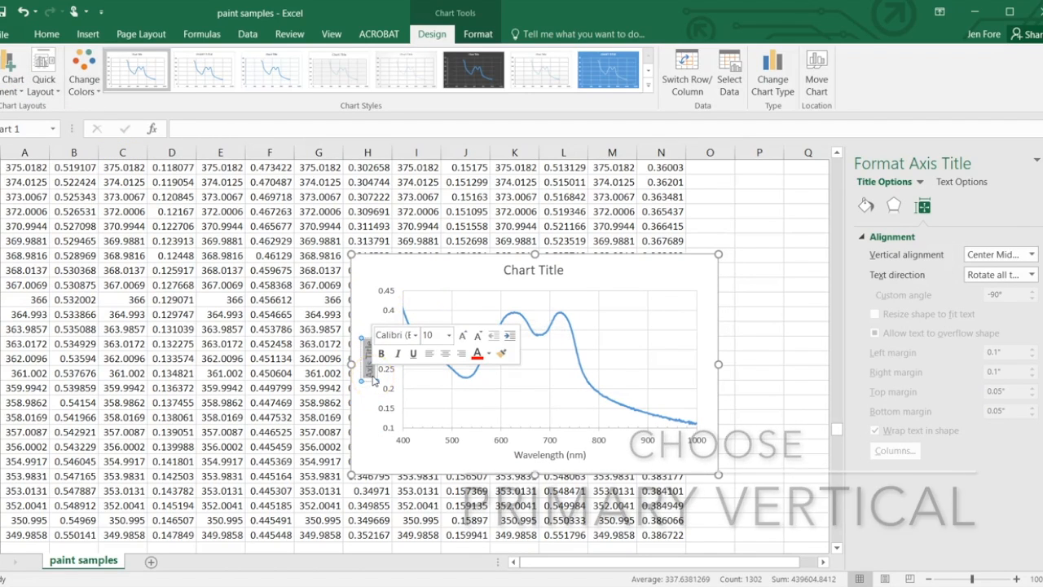
{"action": "type", "text": "Absorbance (AU"}
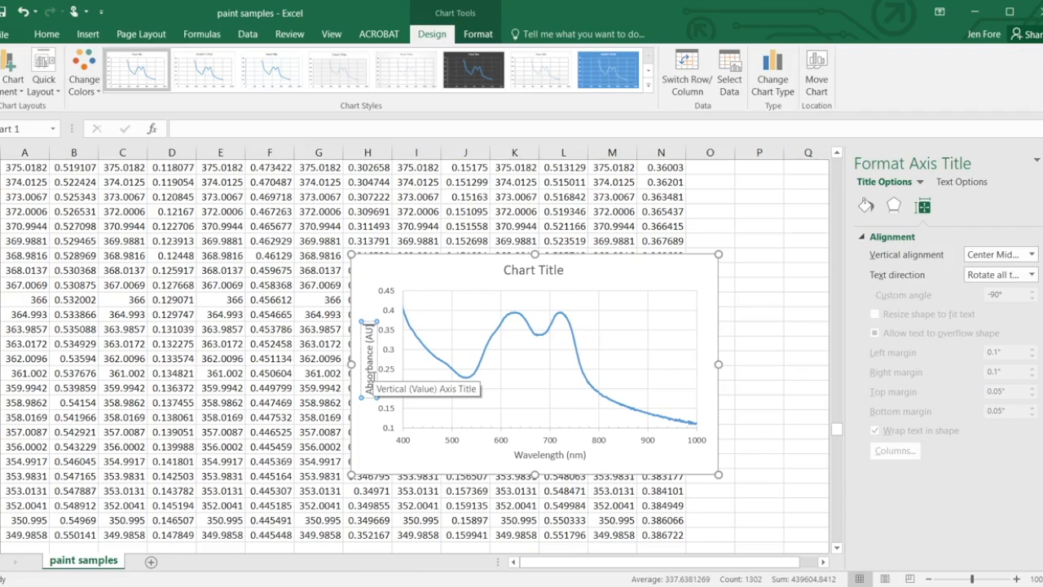
Replace the placeholder chart title with "Paint Samples"
{"action": "left_click", "coordinate": [513, 276]}
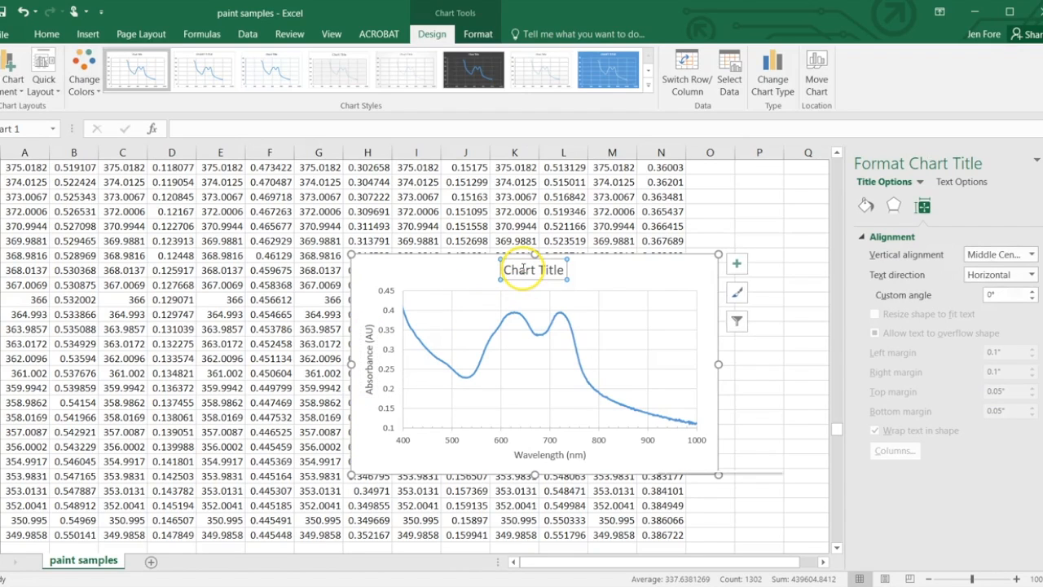
{"action": "left_click_drag", "start_coordinate": [508, 272], "coordinate": [593, 280]}
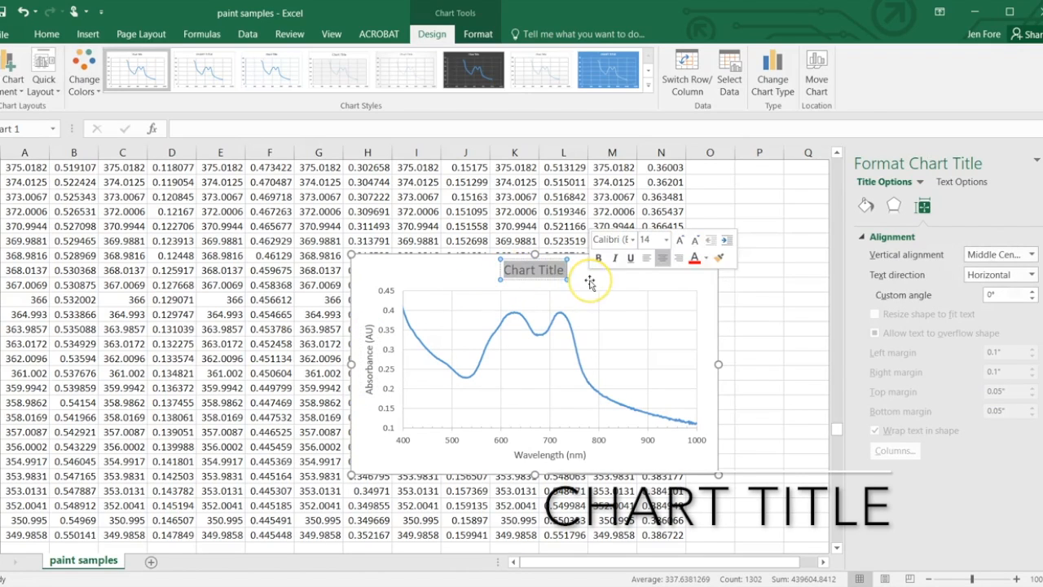
{"action": "type", "text": "Pain"}
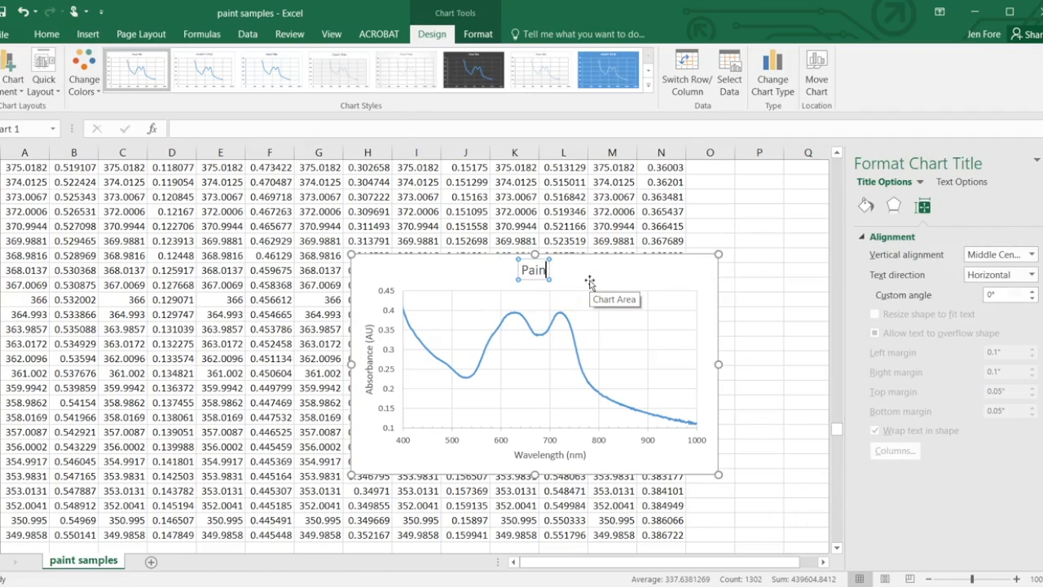
{"action": "type", "text": "t Samples"}
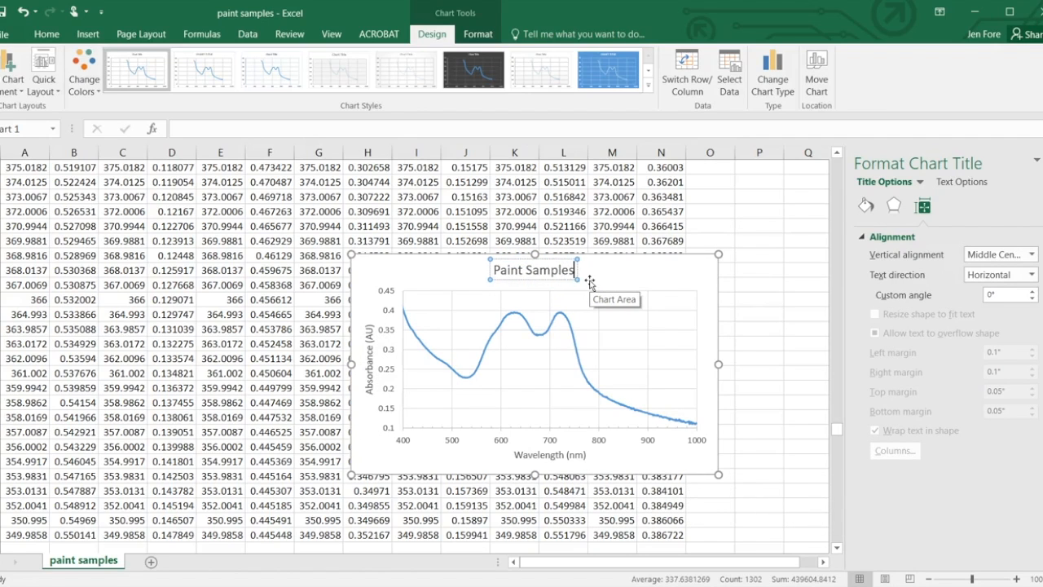
Add a new data series named "Blue-violet" to the Paint Samples chart's data source
{"action": "left_click", "coordinate": [518, 381]}
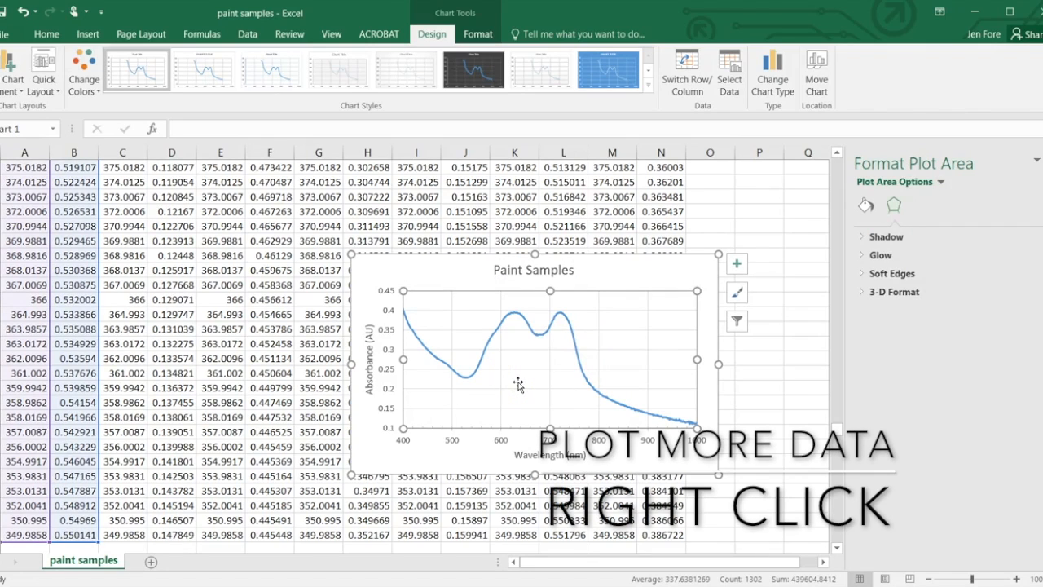
{"action": "right_click", "coordinate": [519, 385]}
{"action": "left_click", "coordinate": [538, 466]}
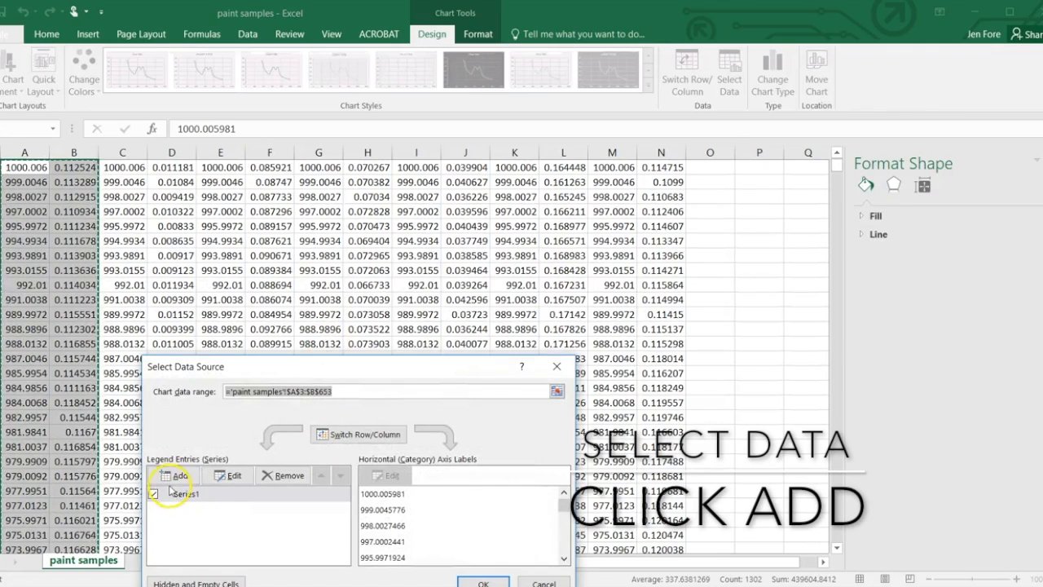
{"action": "left_click", "coordinate": [170, 480]}
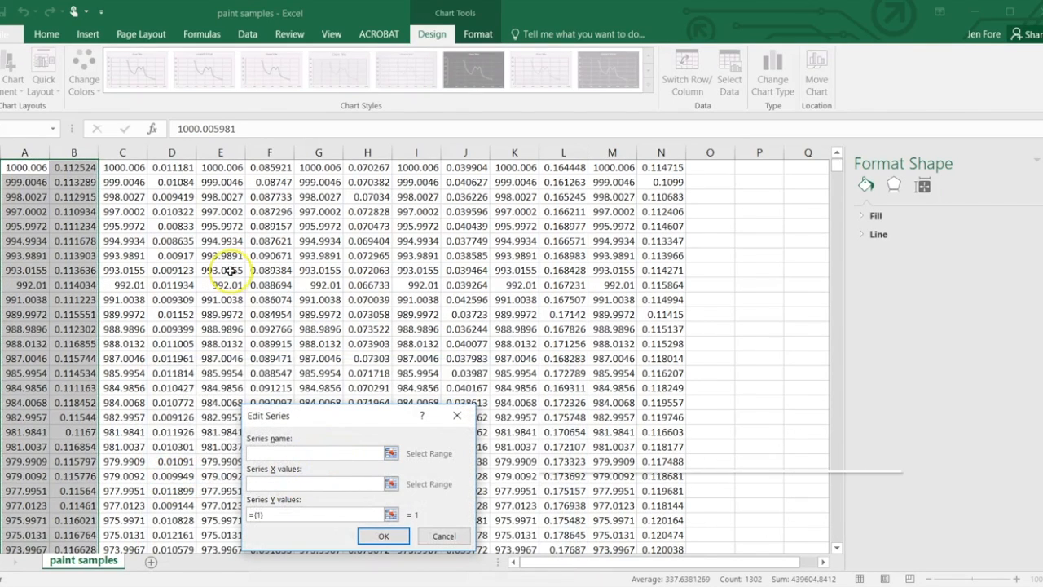
{"action": "scroll", "coordinate": [221, 260], "scroll_direction": "up", "scroll_amount": 1}
{"action": "type", "text": "Blue-violet"}
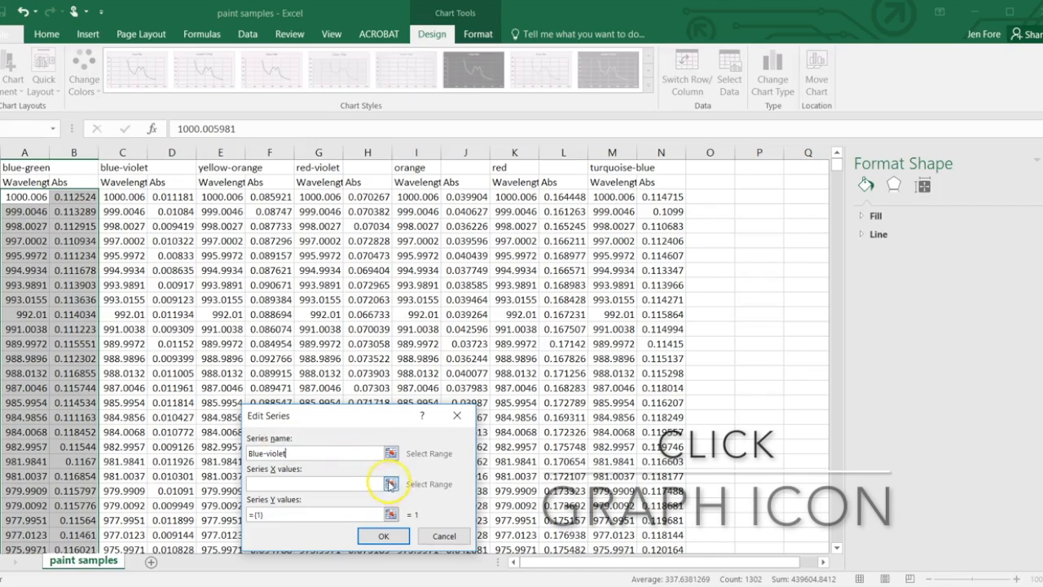
Set the Blue-violet series' X values to the blue-violet wavelength data in C3:C653
{"action": "left_click", "coordinate": [391, 484]}
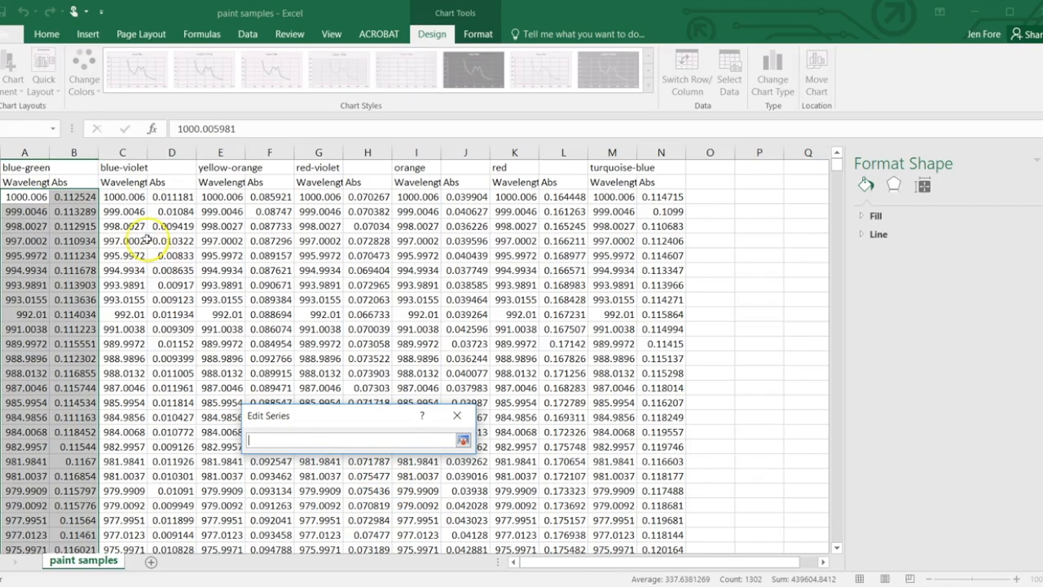
{"action": "left_click", "coordinate": [127, 198]}
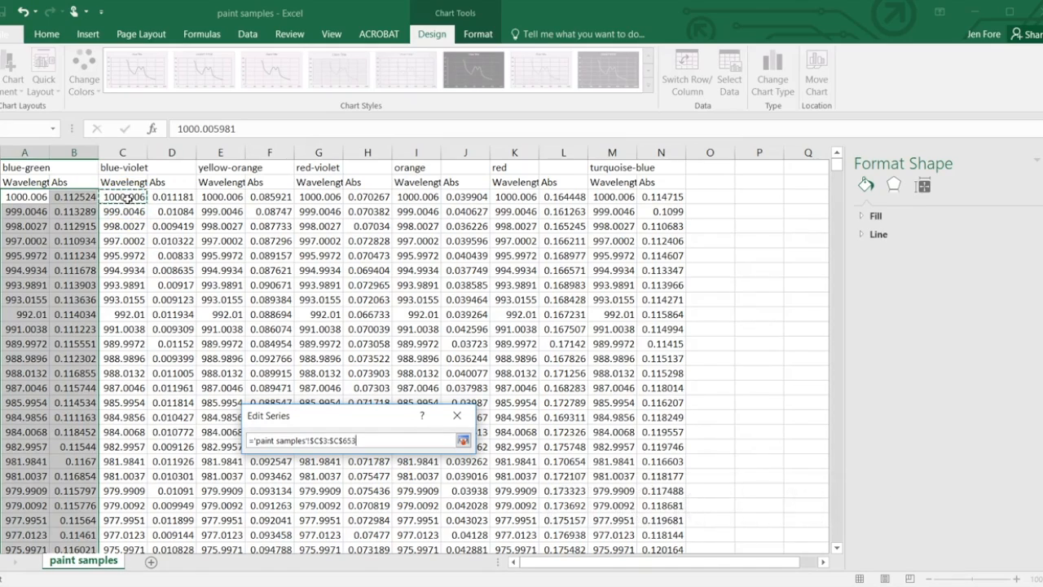
{"action": "key", "text": "ctrl+shift+Down"}
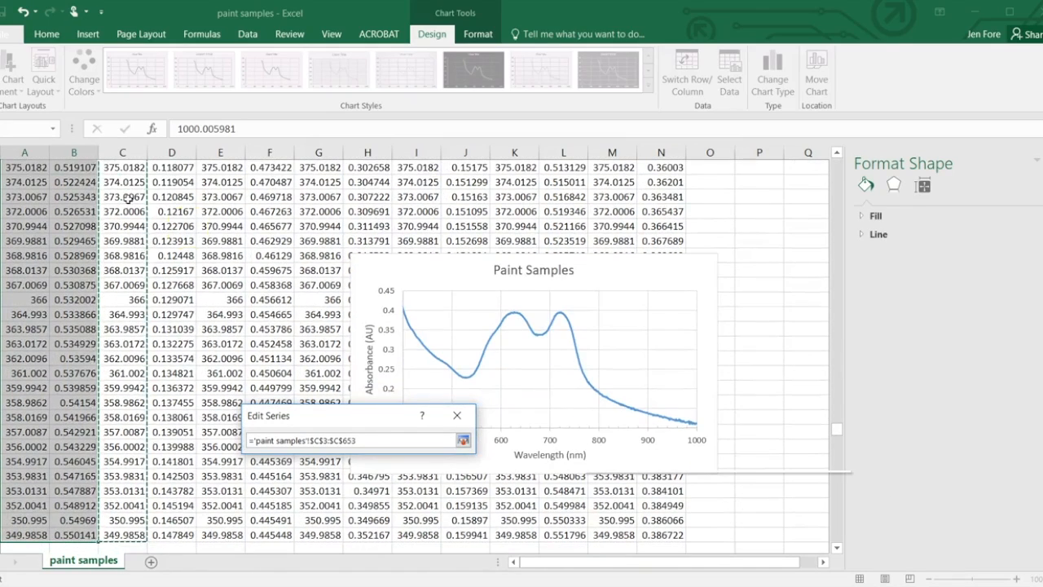
{"action": "left_click", "coordinate": [463, 440]}
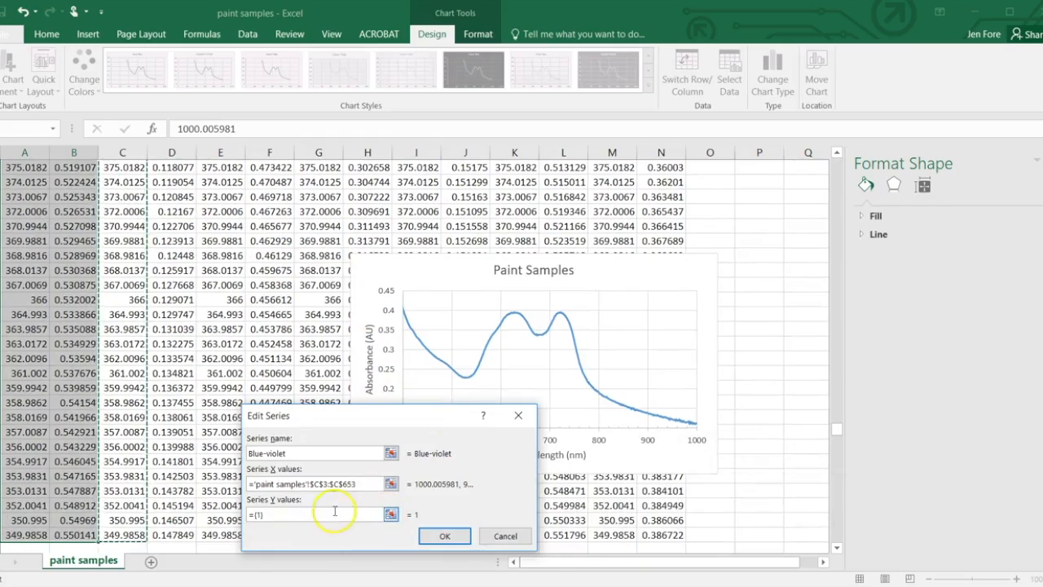
Set the Blue-violet series' Y values to the absorbance data in D3:D653 and apply the new series to the chart
{"action": "left_click", "coordinate": [390, 514]}
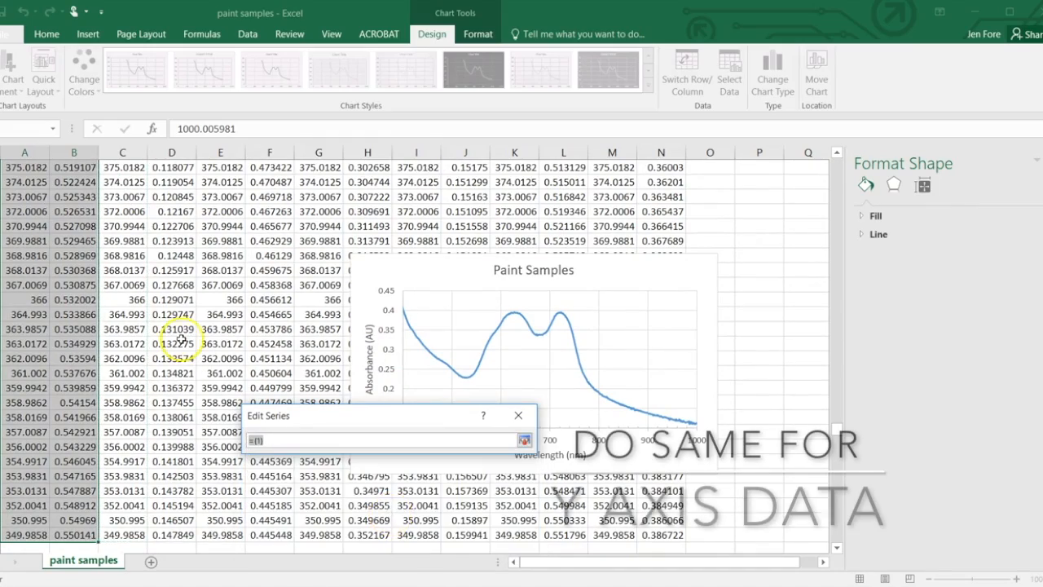
{"action": "scroll", "coordinate": [176, 335], "scroll_direction": "up", "scroll_amount": 20}
{"action": "scroll", "coordinate": [177, 335], "scroll_direction": "up", "scroll_amount": 20}
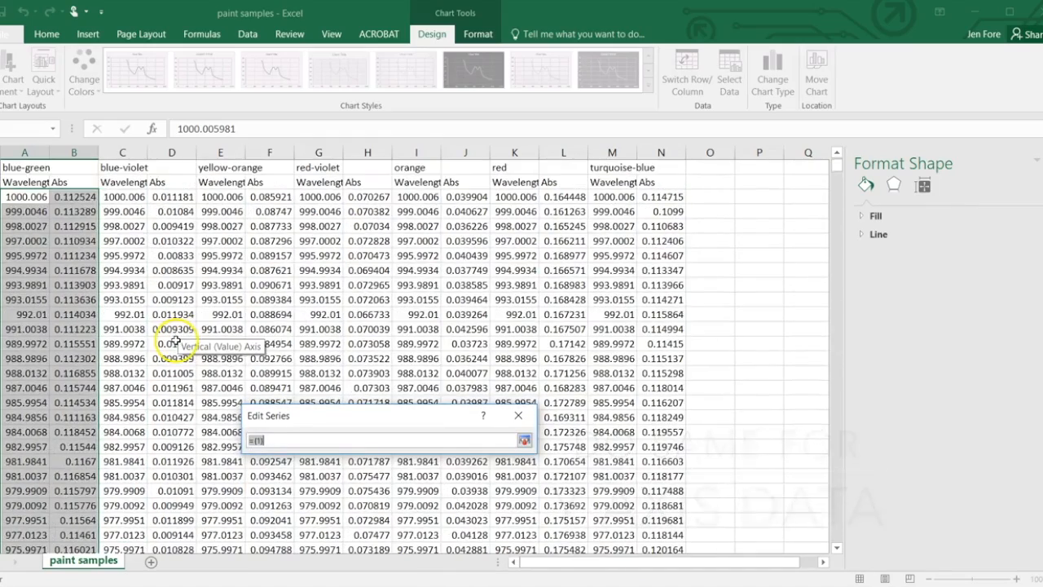
{"action": "left_click", "coordinate": [166, 196]}
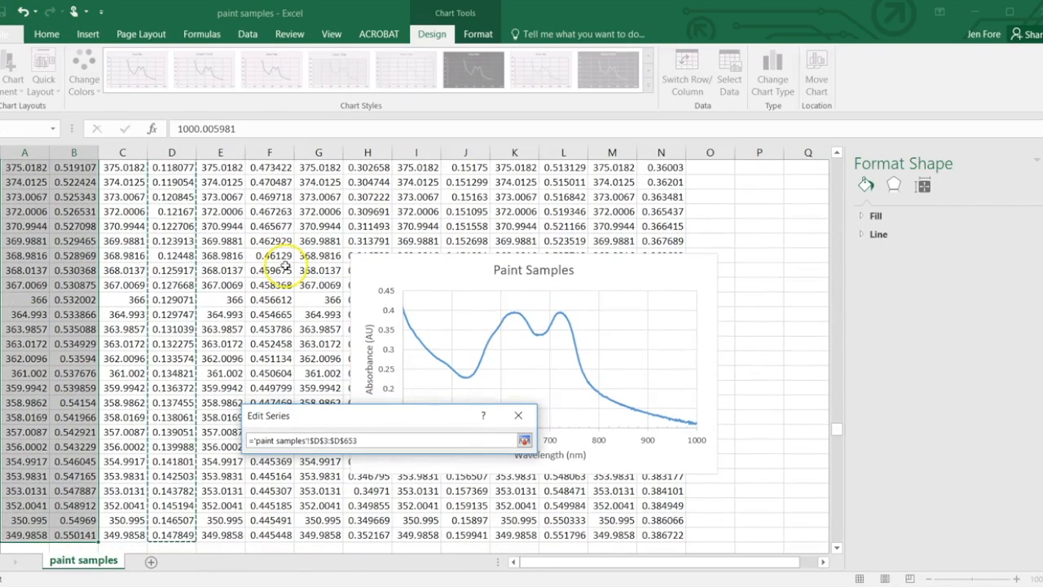
{"action": "left_click", "coordinate": [525, 441]}
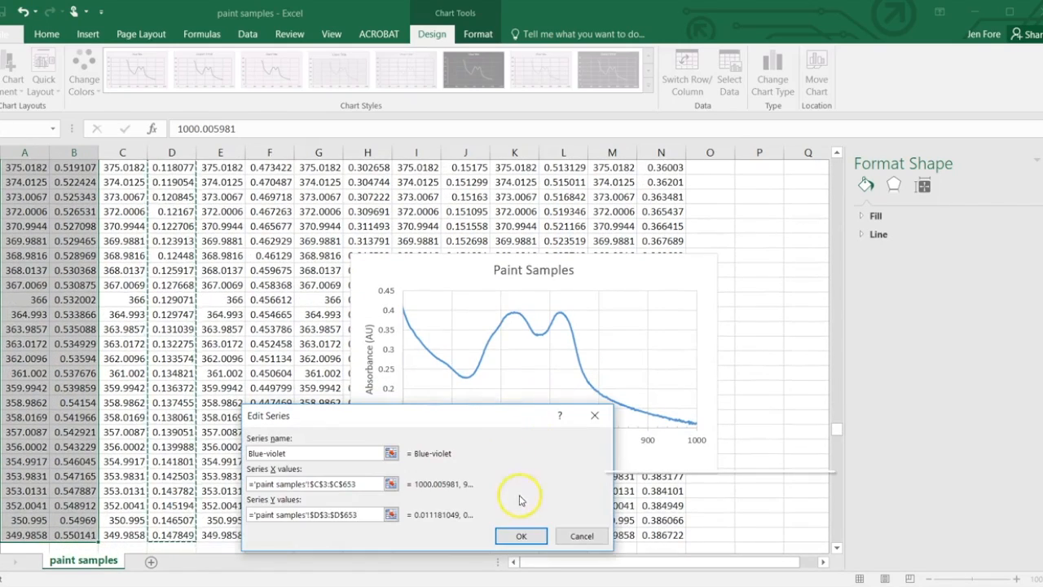
{"action": "left_click", "coordinate": [521, 537]}
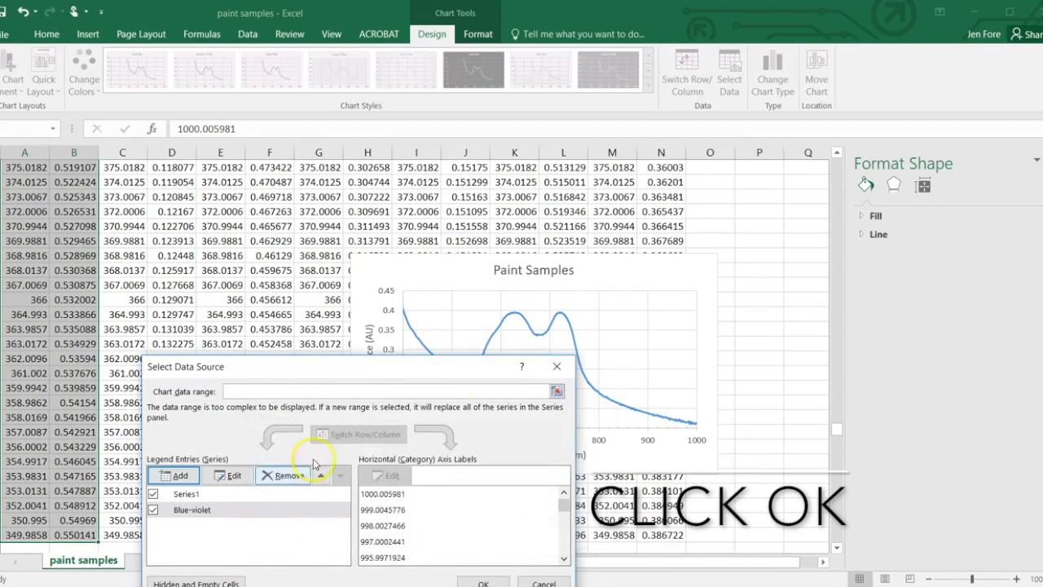
{"action": "left_click", "coordinate": [484, 582]}
Set the minimum bound of the chart's vertical axis to 0.0
{"action": "left_click", "coordinate": [494, 415]}
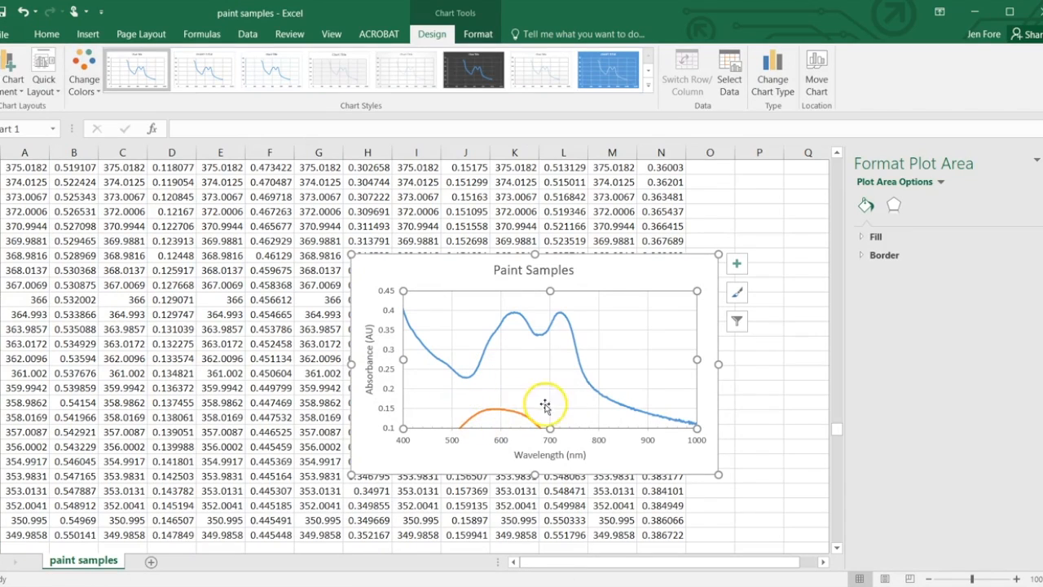
{"action": "left_click", "coordinate": [391, 409]}
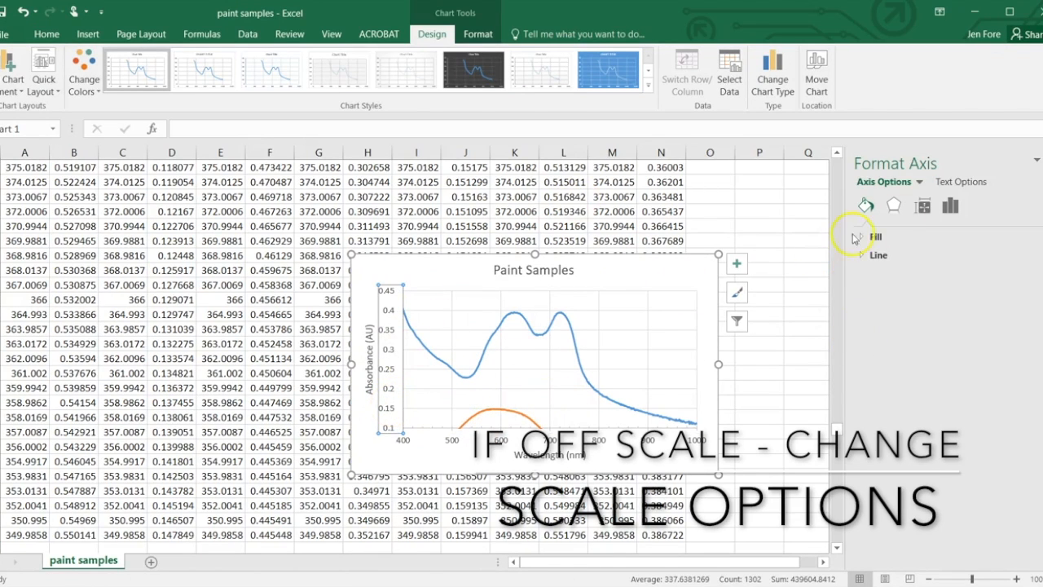
{"action": "left_click", "coordinate": [953, 209]}
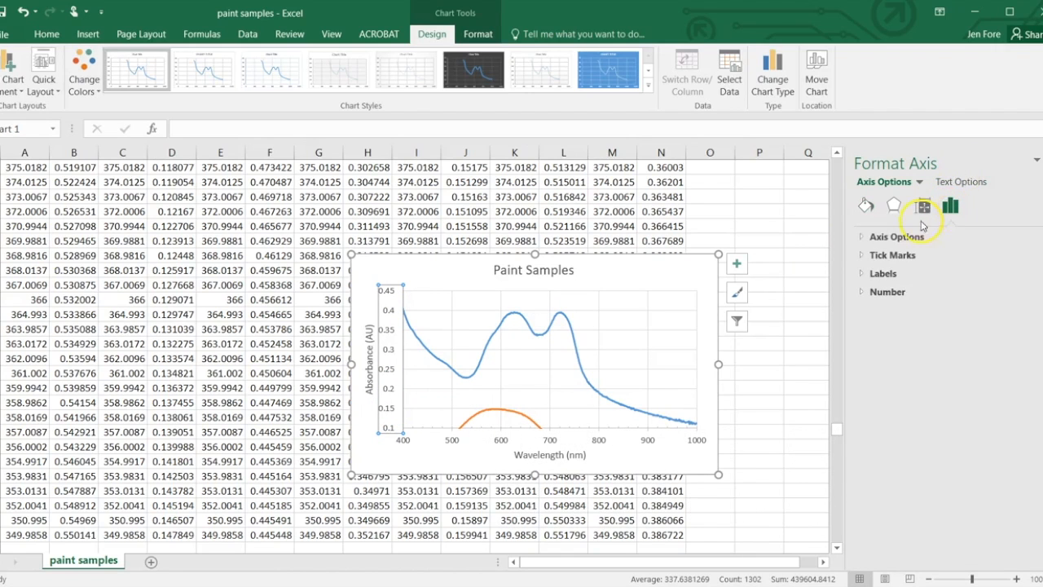
{"action": "left_click", "coordinate": [864, 237]}
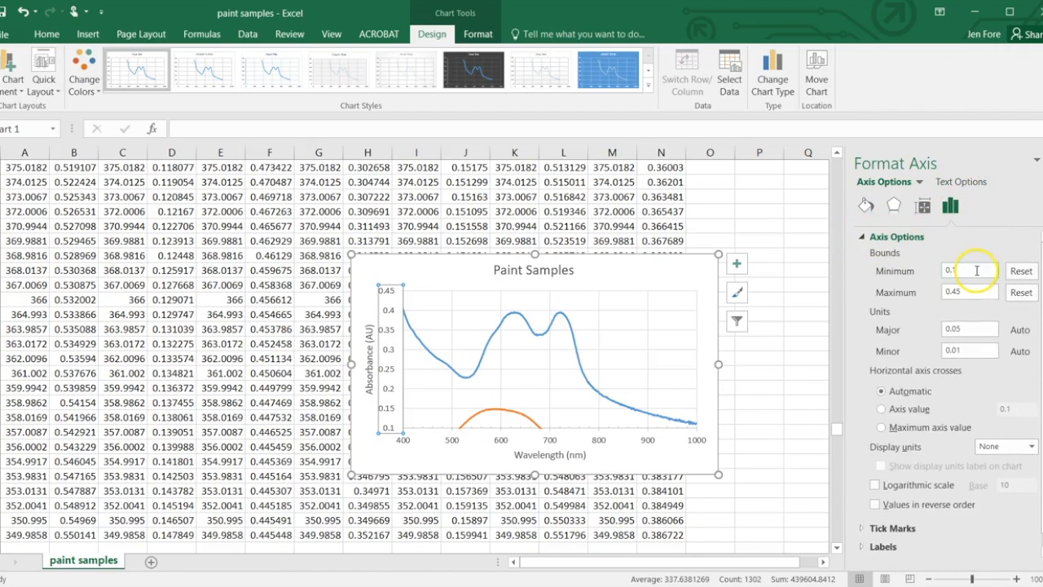
{"action": "key", "text": "Return"}
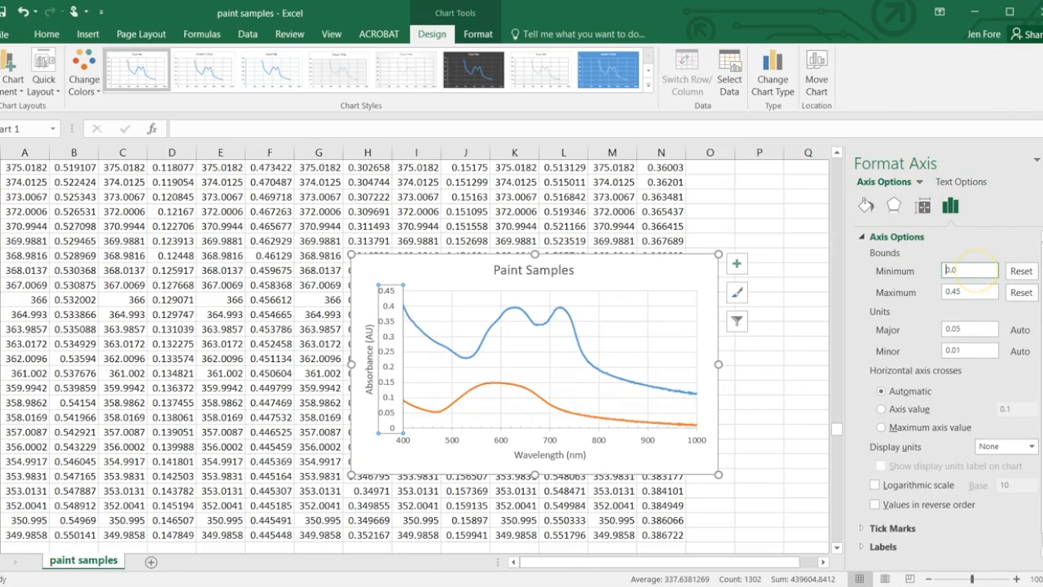